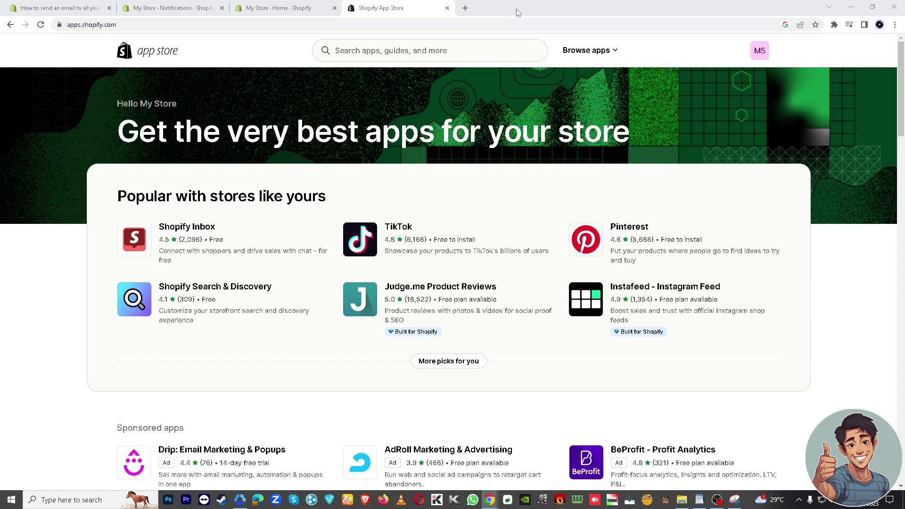
- Briefly open and close a private window, then show the 'My Store - Home' admin tab
key("ctrl+shift+n")
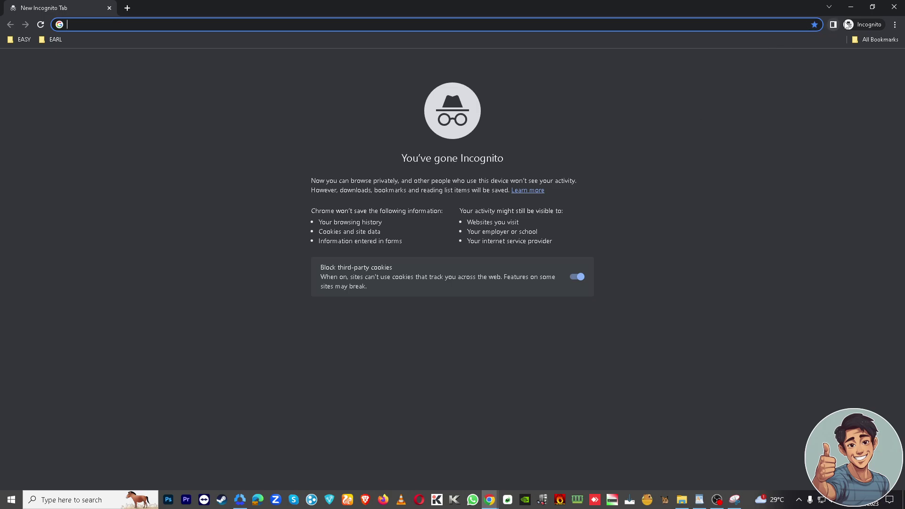
left_click(894, 7)
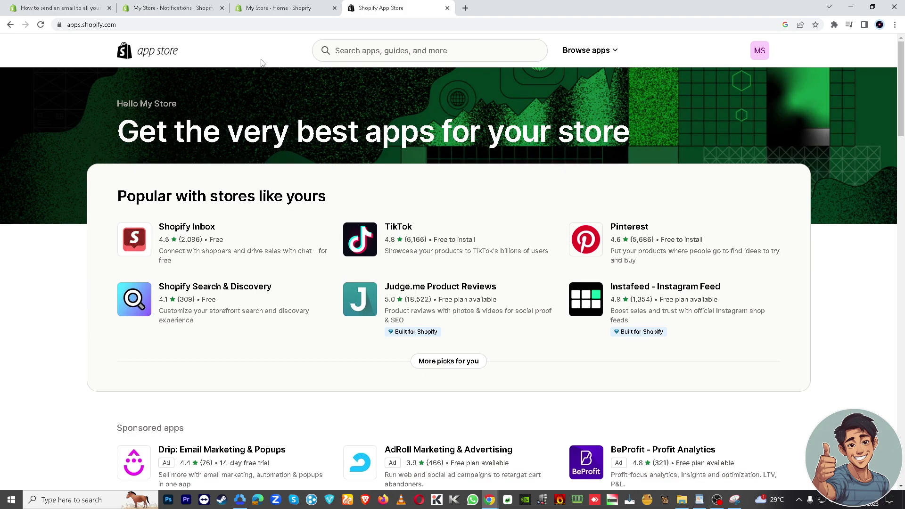
left_click(279, 7)
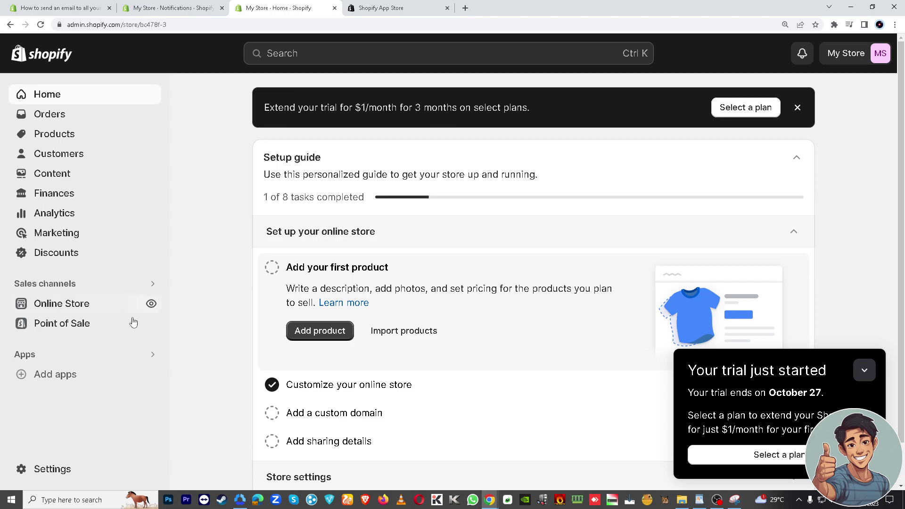
scroll(113, 330, "down", 1)
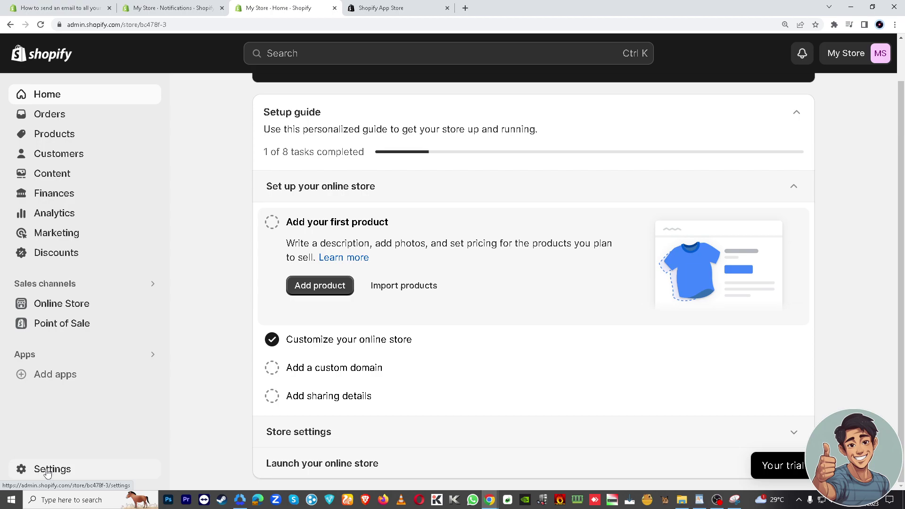
left_click(717, 501)
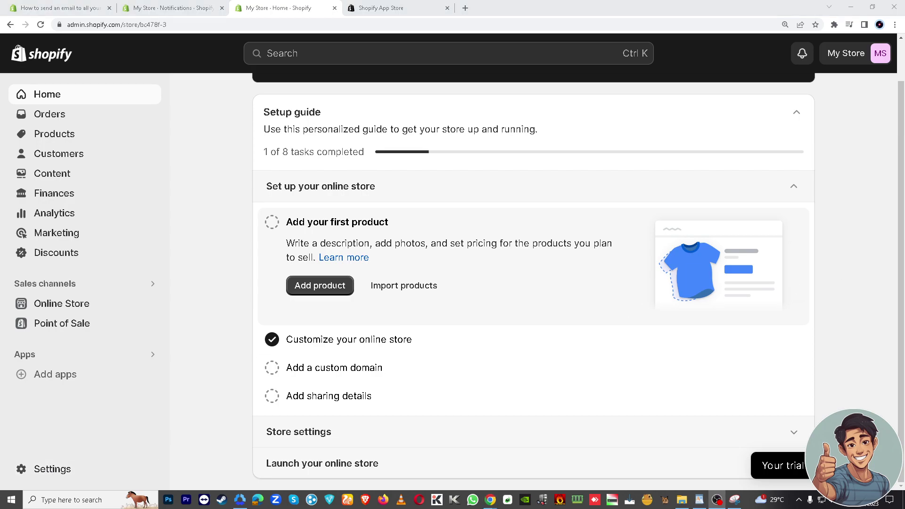
left_click(490, 500)
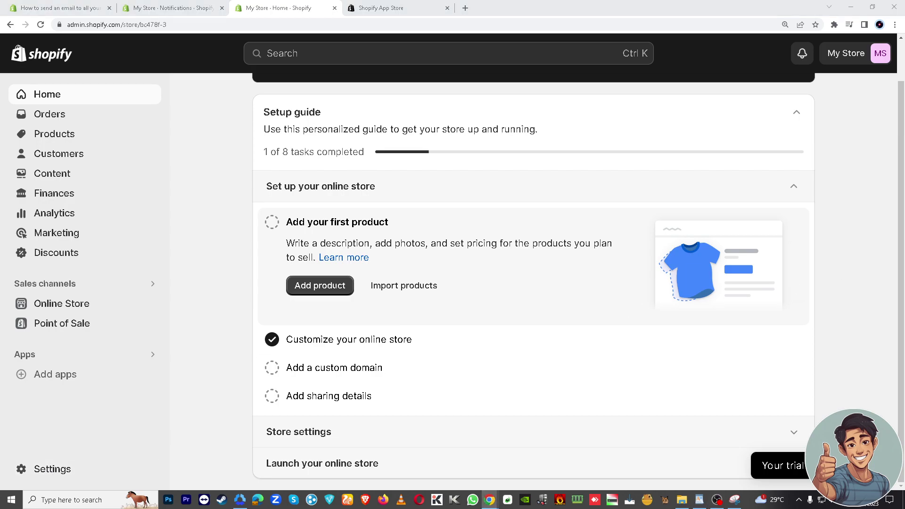
- Switch to the 'My Store - Notifications' tab to see the order email templates
left_click(188, 6)
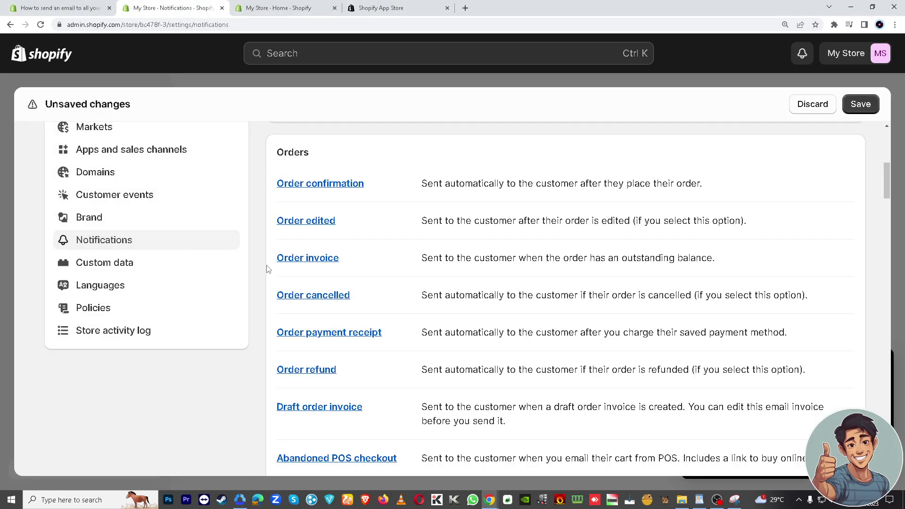
scroll(257, 262, "up", 1)
scroll(256, 262, "up", 1)
scroll(256, 262, "up", 1)
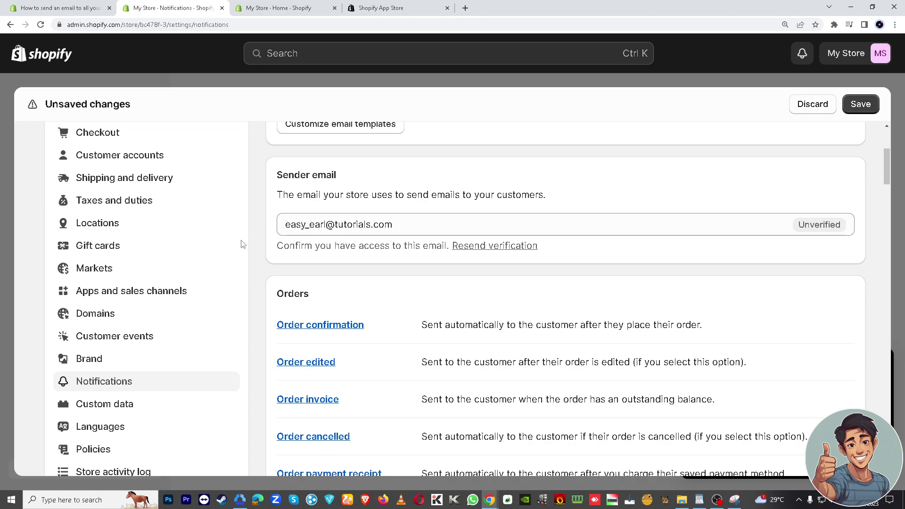
scroll(258, 275, "down", 1)
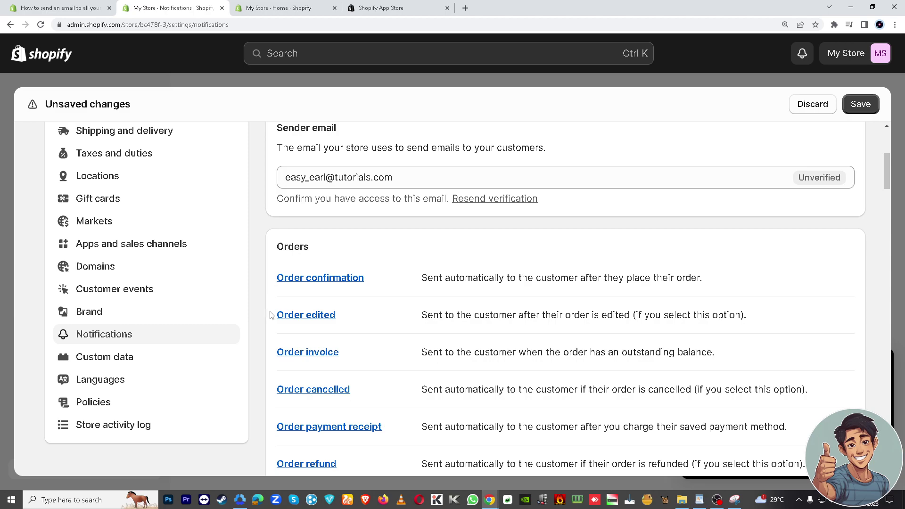
scroll(262, 316, "down", 2)
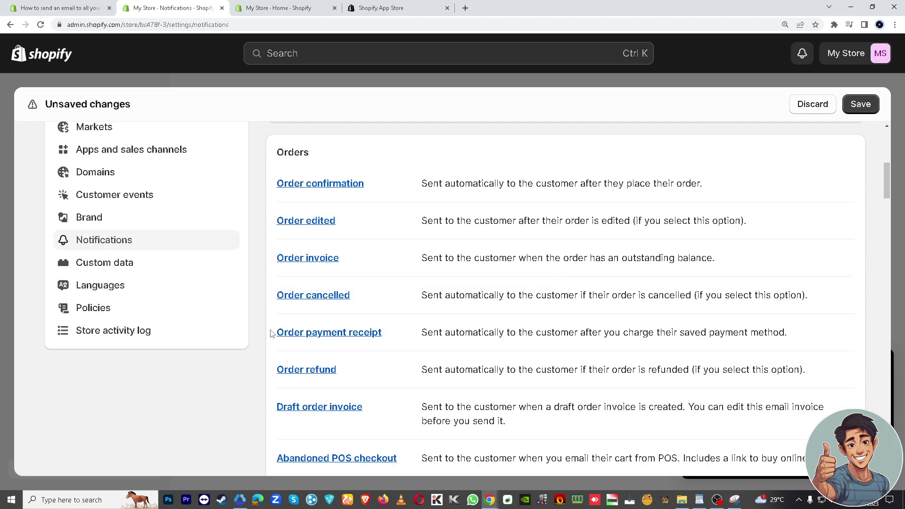
scroll(292, 373, "down", 1)
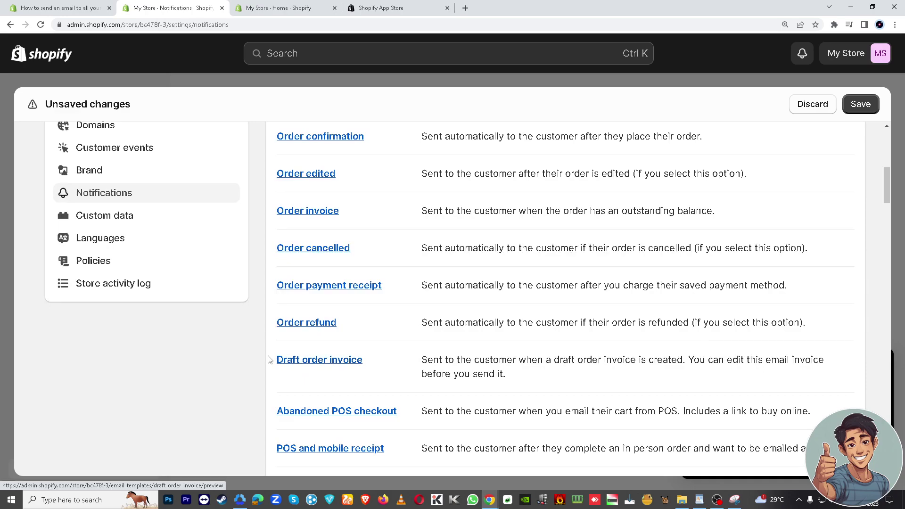
scroll(269, 366, "down", 1)
scroll(269, 361, "up", 1)
scroll(244, 343, "up", 1)
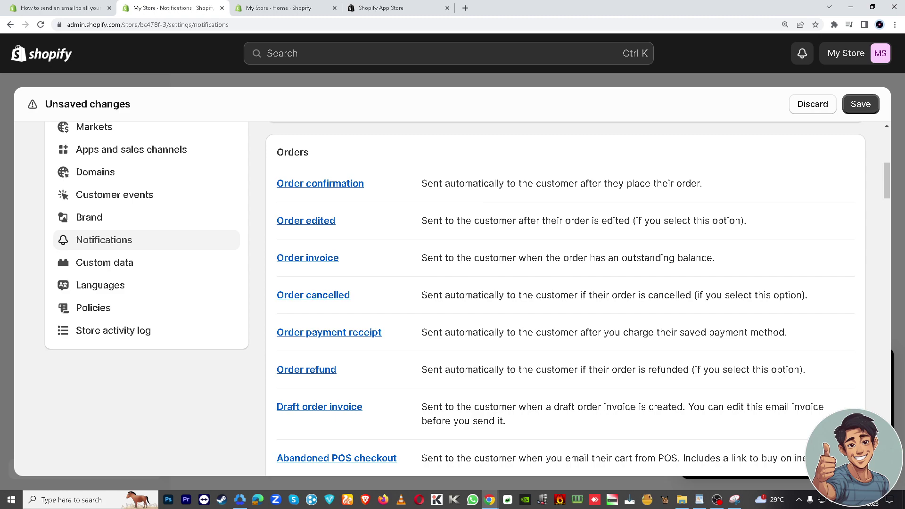
- Open the Order confirmation link in a new tab and switch to that preview
right_click(343, 188)
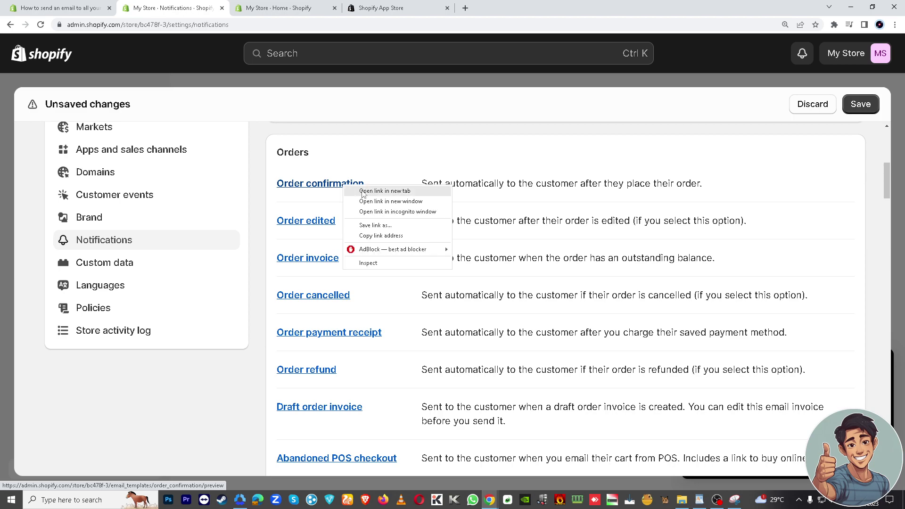
left_click(364, 192)
left_click(299, 4)
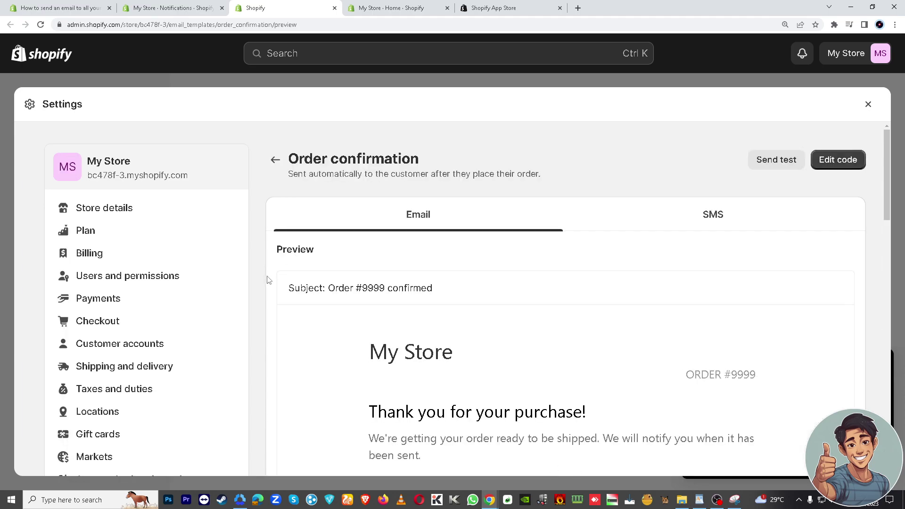
scroll(268, 281, "down", 1)
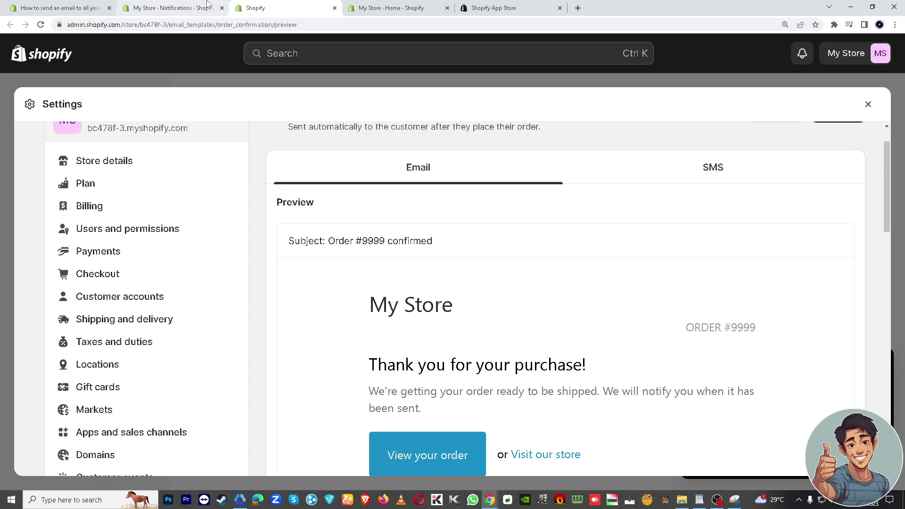
- Go back to the 'My Store - Notifications' tab with its sender email and templates
left_click(177, 8)
scroll(384, 247, "up", 1)
scroll(360, 241, "up", 2)
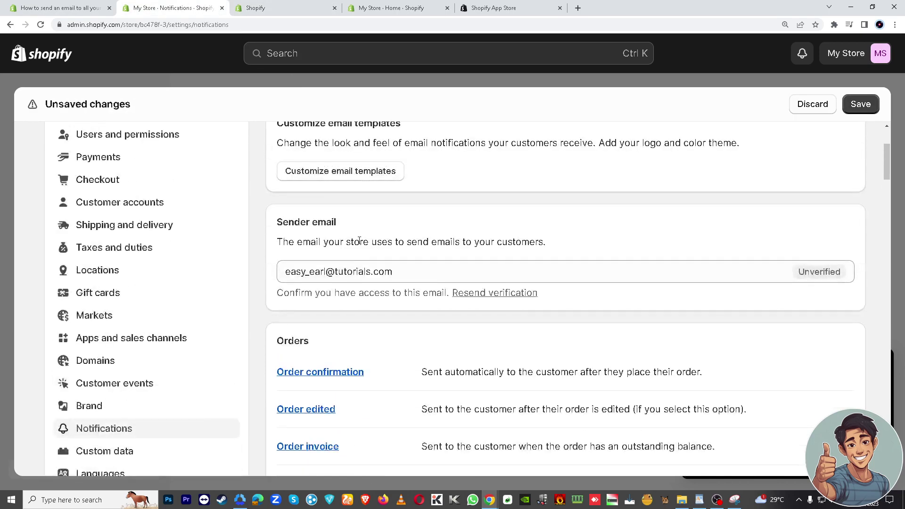